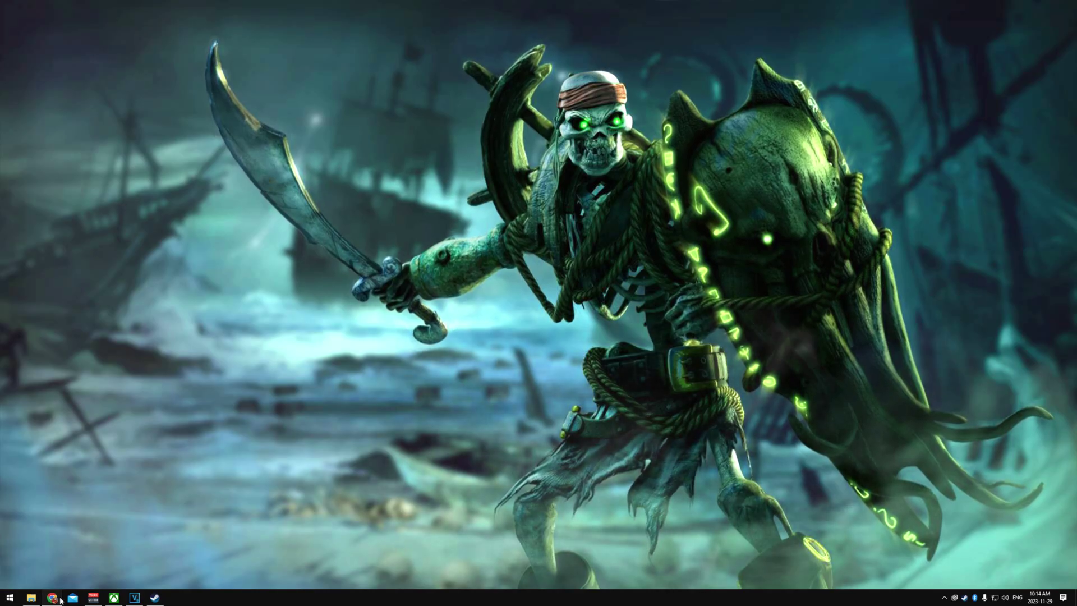
Step: Switch to the Chrome window showing the reshade.me home page
key("alt+Tab")
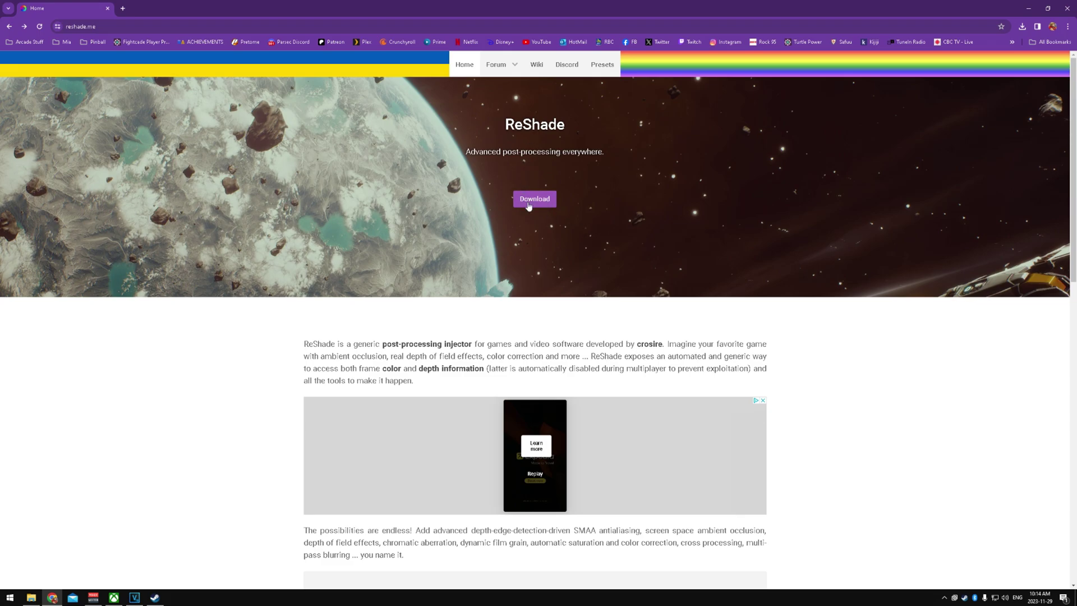
Step: Download ReShade 5.9.2 from reshade.me, then minimize the browser to reveal File Explorer
left_click(529, 200)
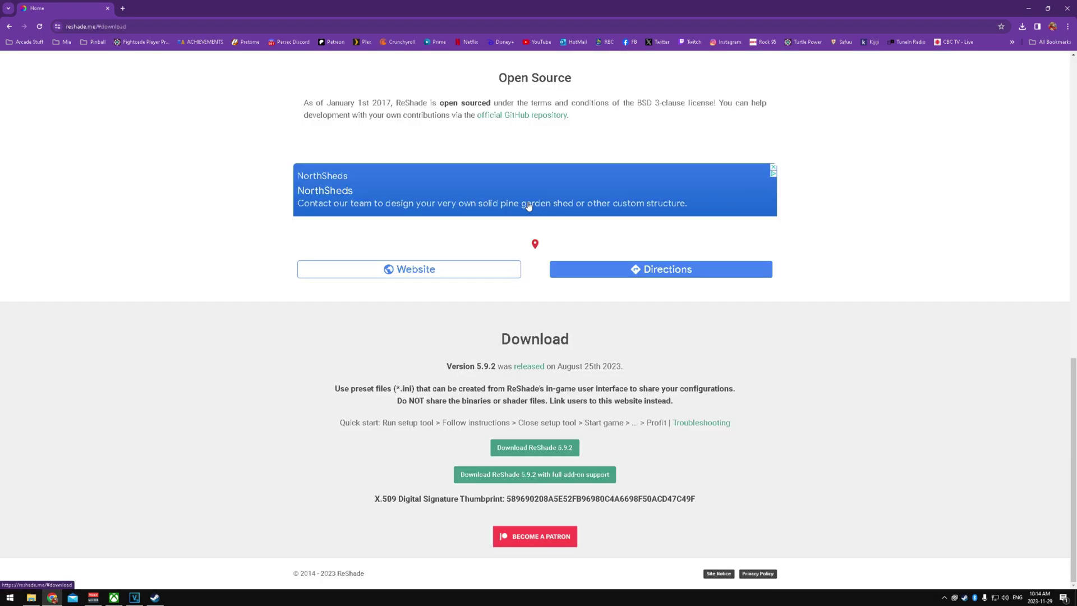
left_click(566, 456)
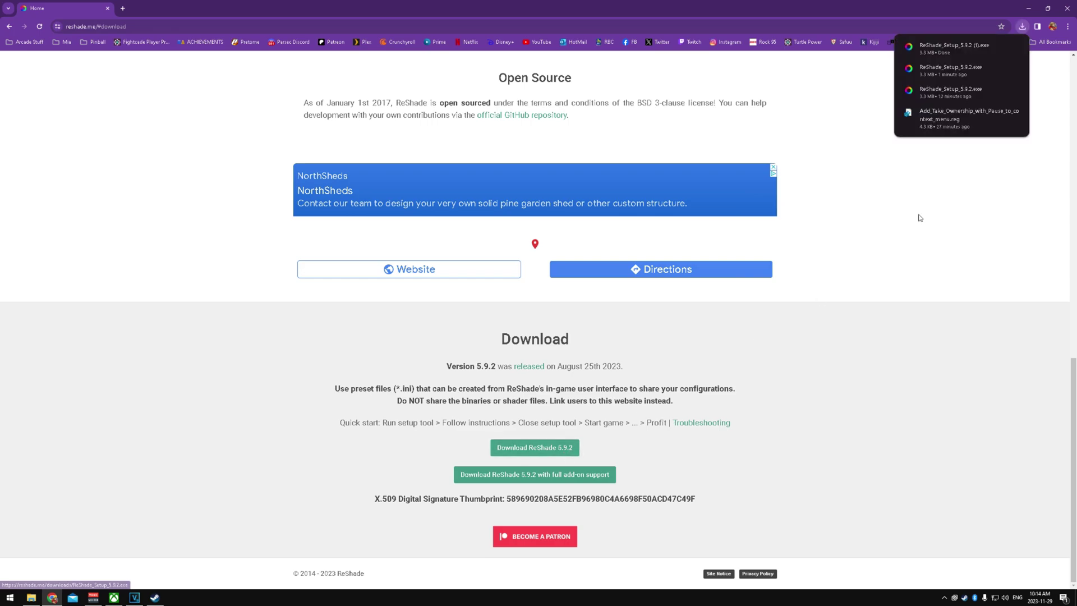
left_click(1028, 8)
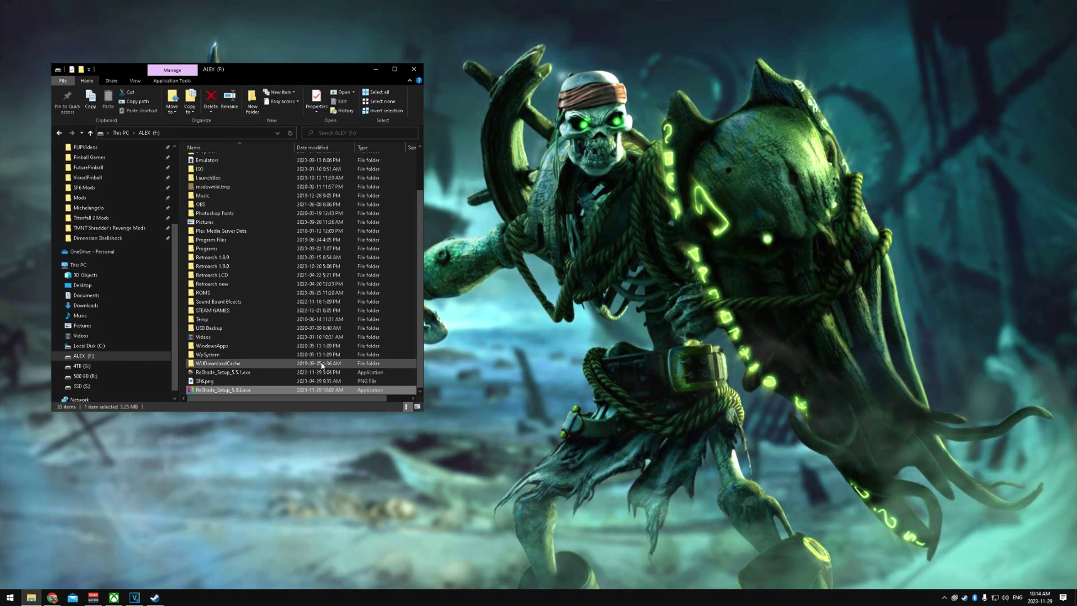
Step: Launch ReShade_Setup_5.9.2.exe, letting it run past the unverified-app warning
double_click(223, 391)
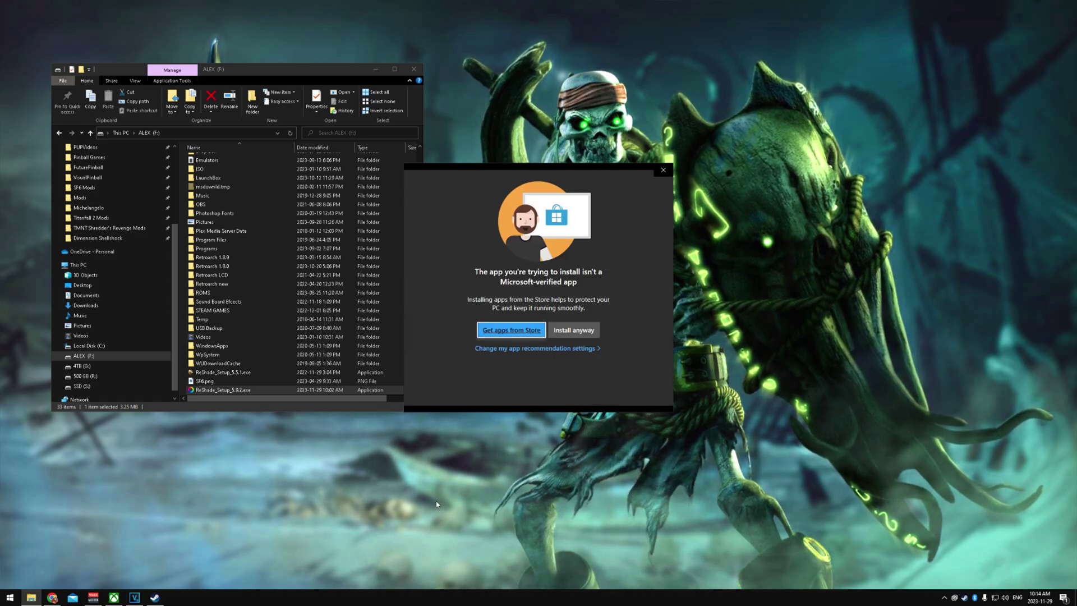
left_click(573, 330)
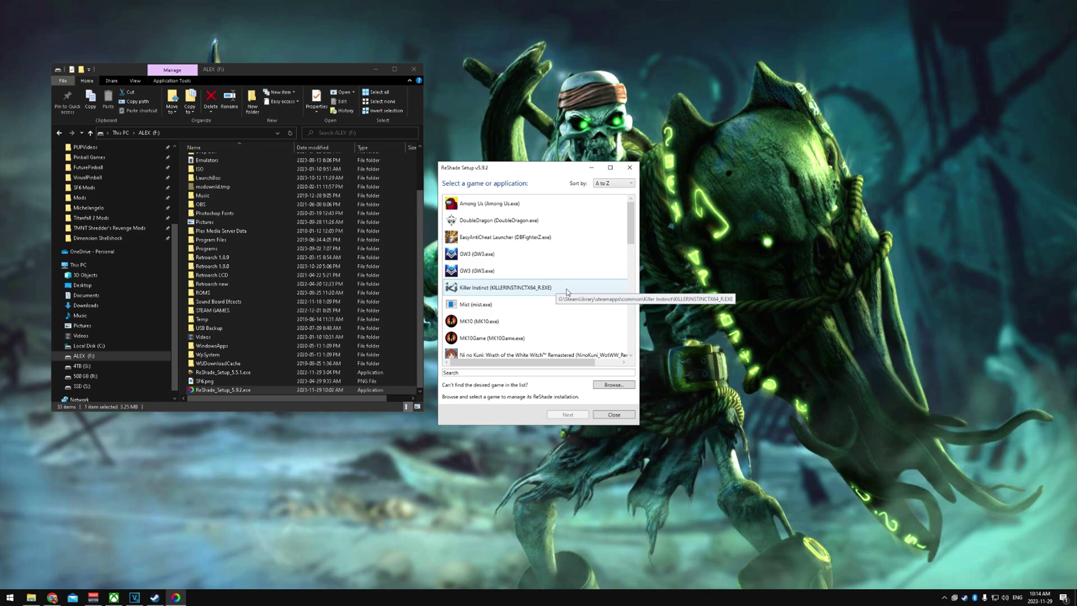
Step: Browse manually to the C:\XboxGames\Killer Instinct\Content folder
left_click(614, 385)
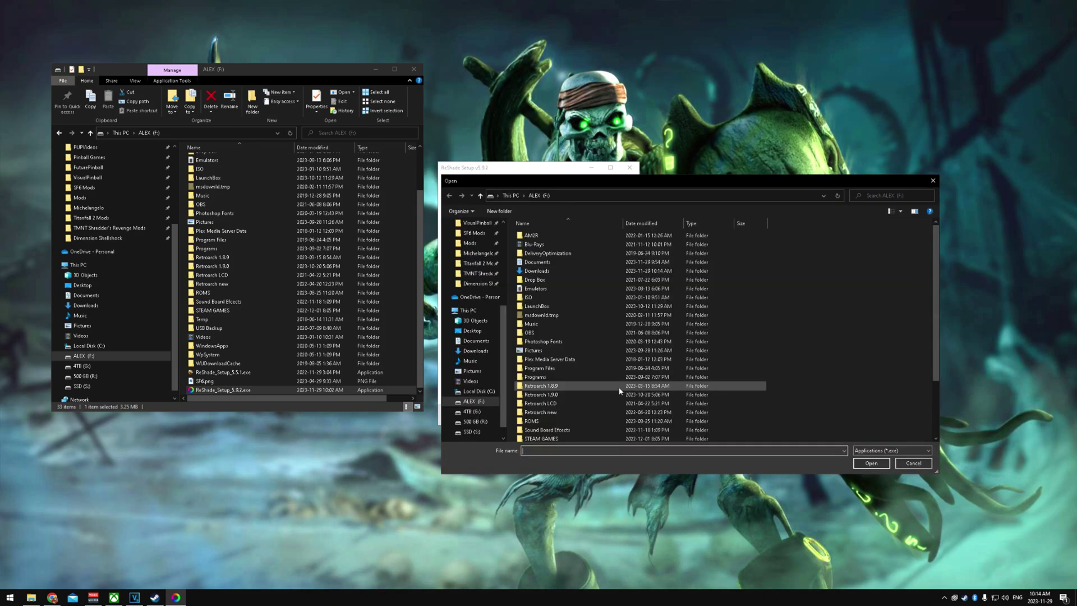
left_click(491, 391)
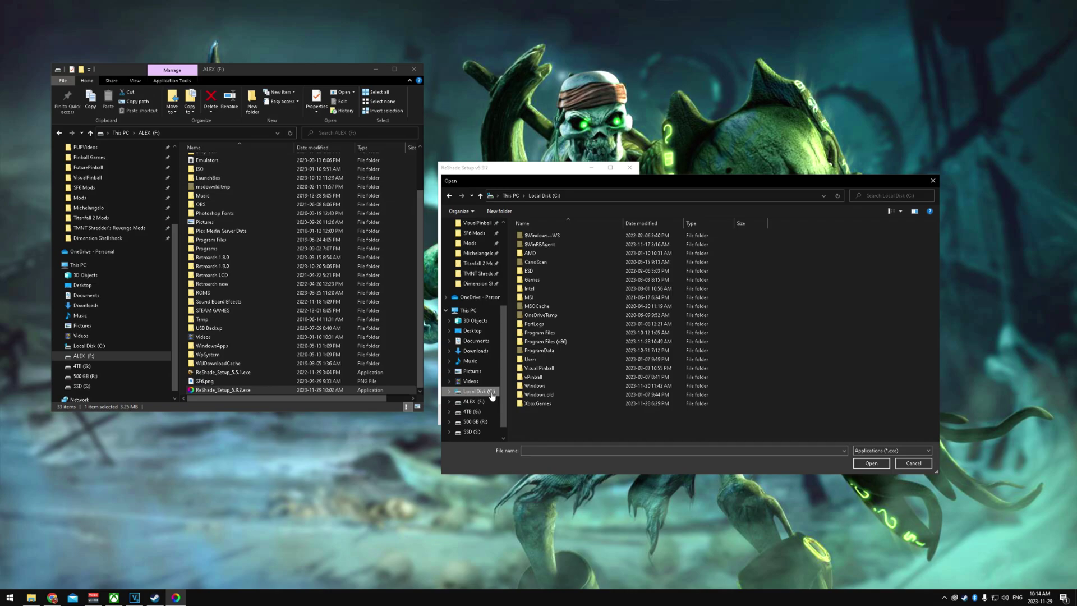
double_click(570, 401)
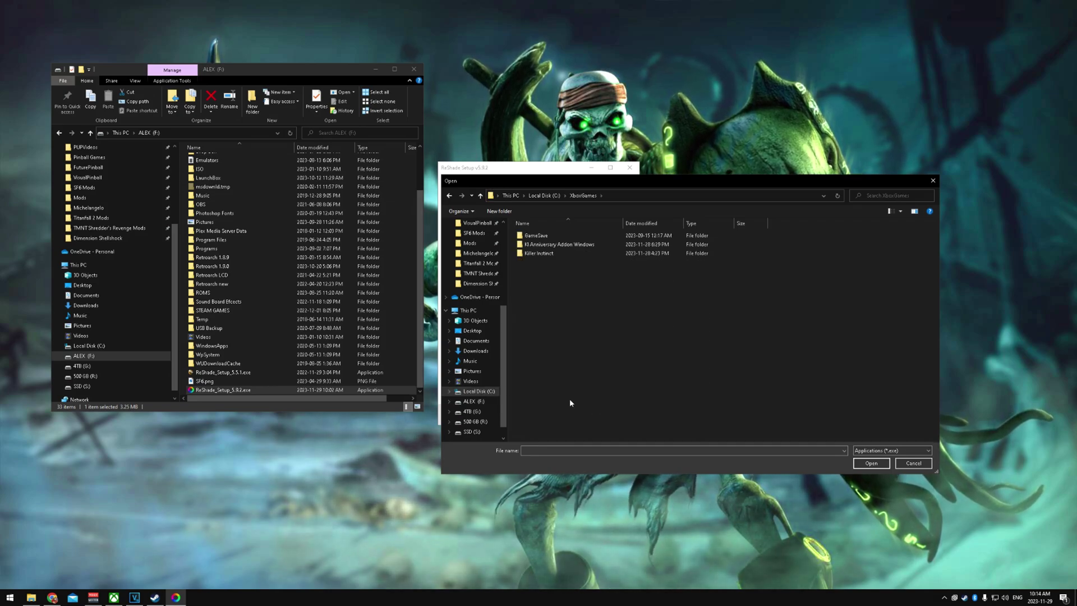
double_click(561, 257)
left_click(449, 195)
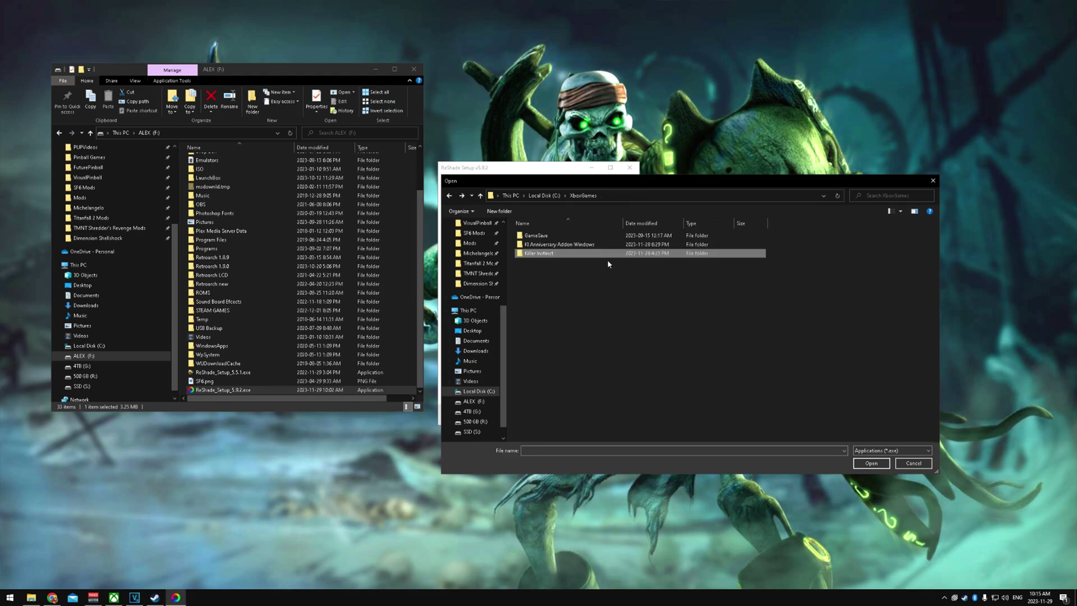
double_click(549, 254)
double_click(541, 236)
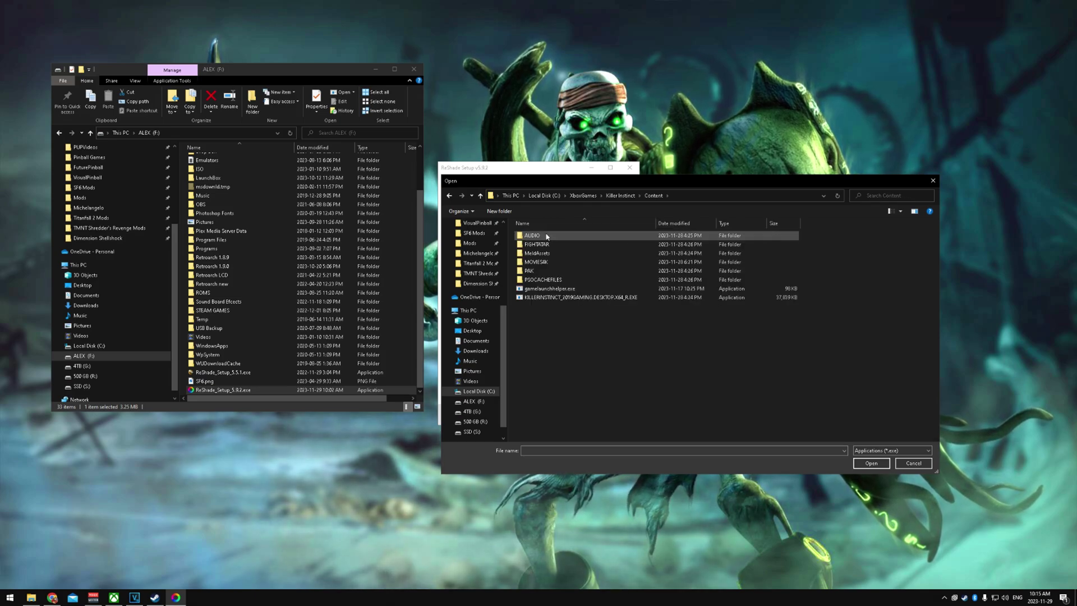
Step: Choose gamelaunchhelper.exe as the target game after the Killer Instinct executable is refused
left_click(559, 298)
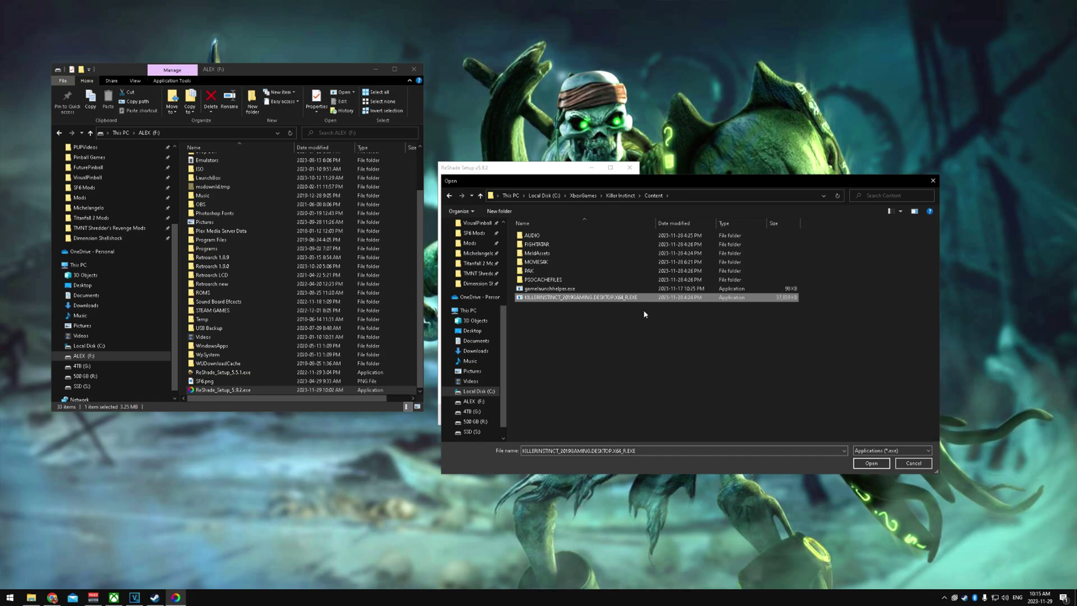
left_click(869, 463)
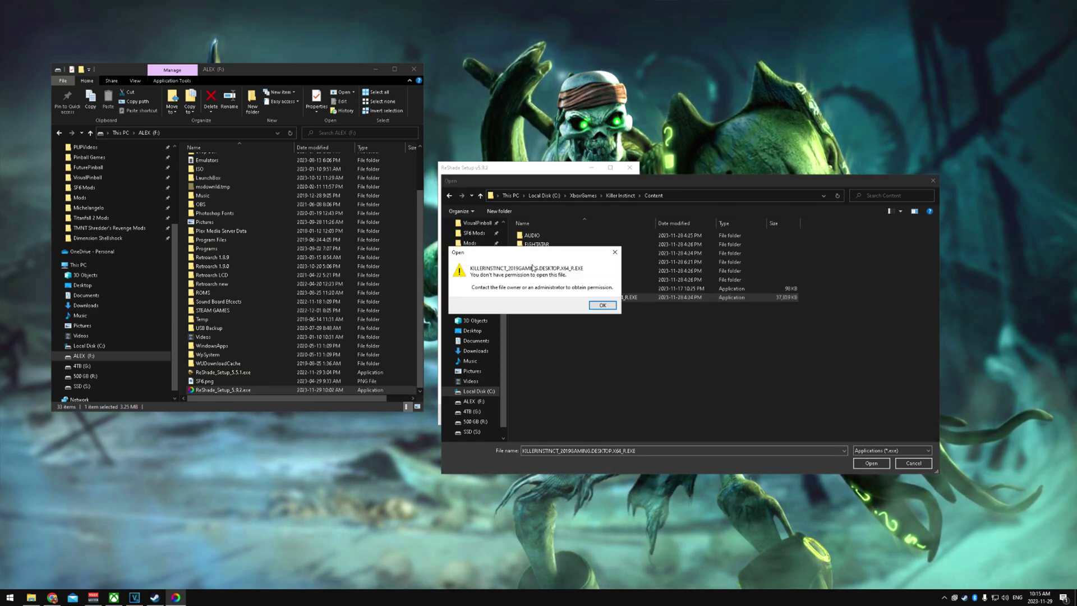
left_click(603, 306)
left_click(552, 290)
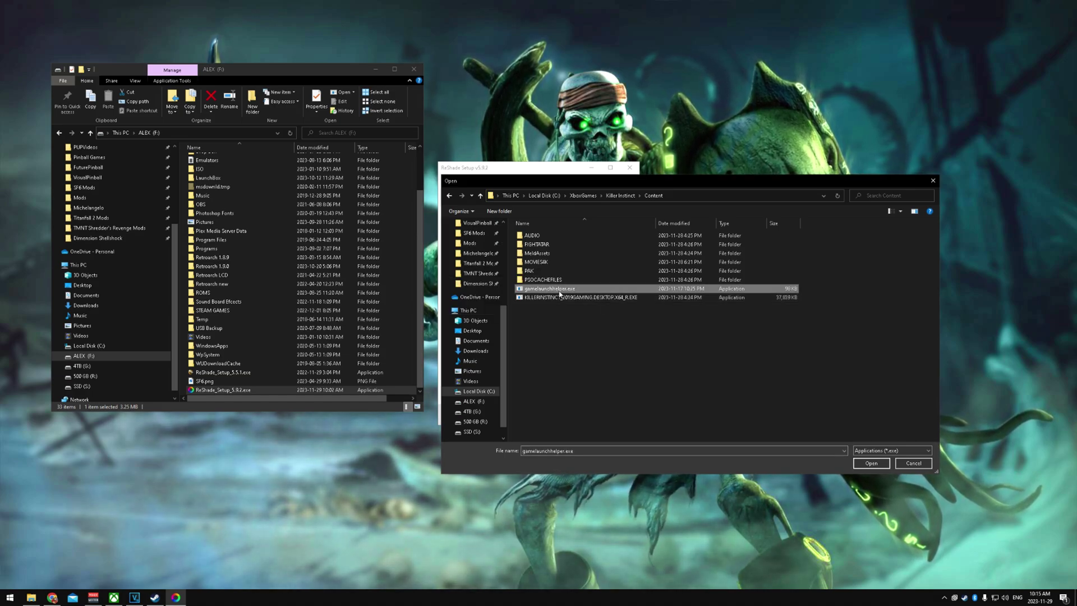
left_click(874, 464)
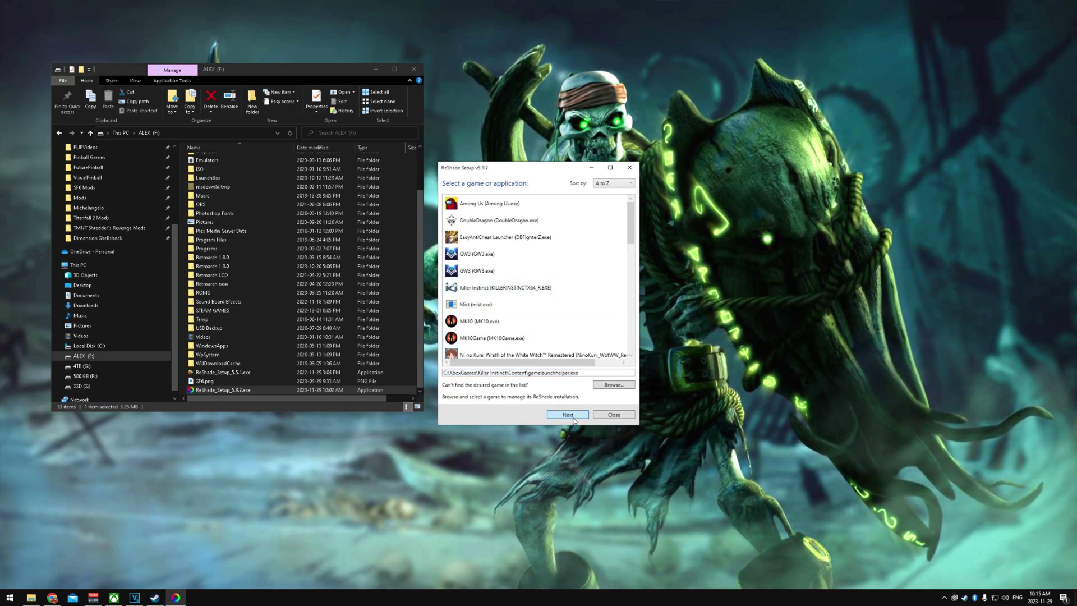
Step: Keep DirectX 10/11/12, skip the preset, keep all SweetFX effect files, and install
left_click(568, 414)
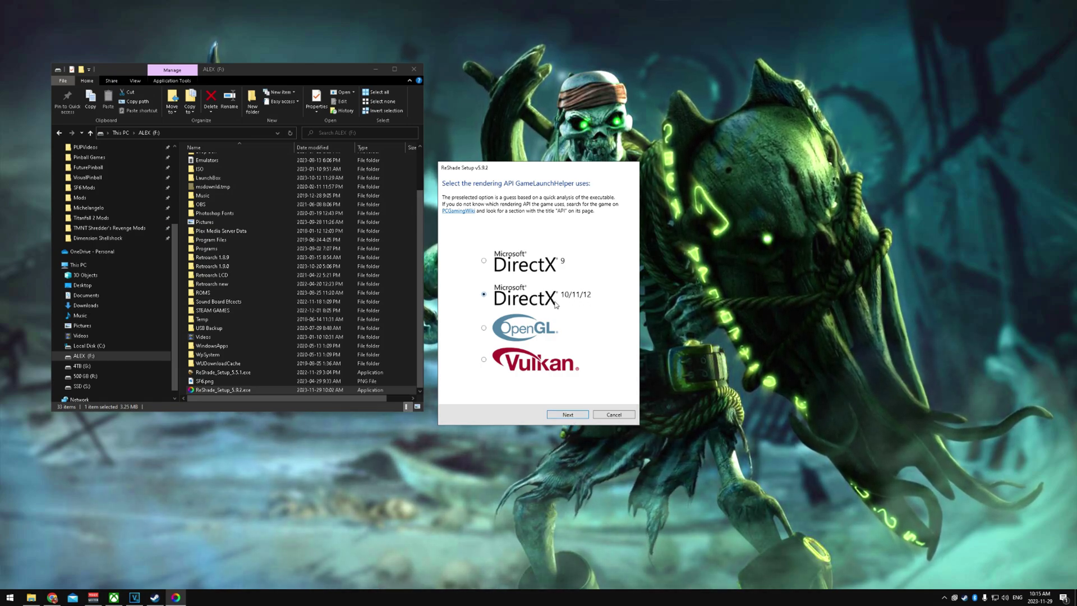
left_click(566, 415)
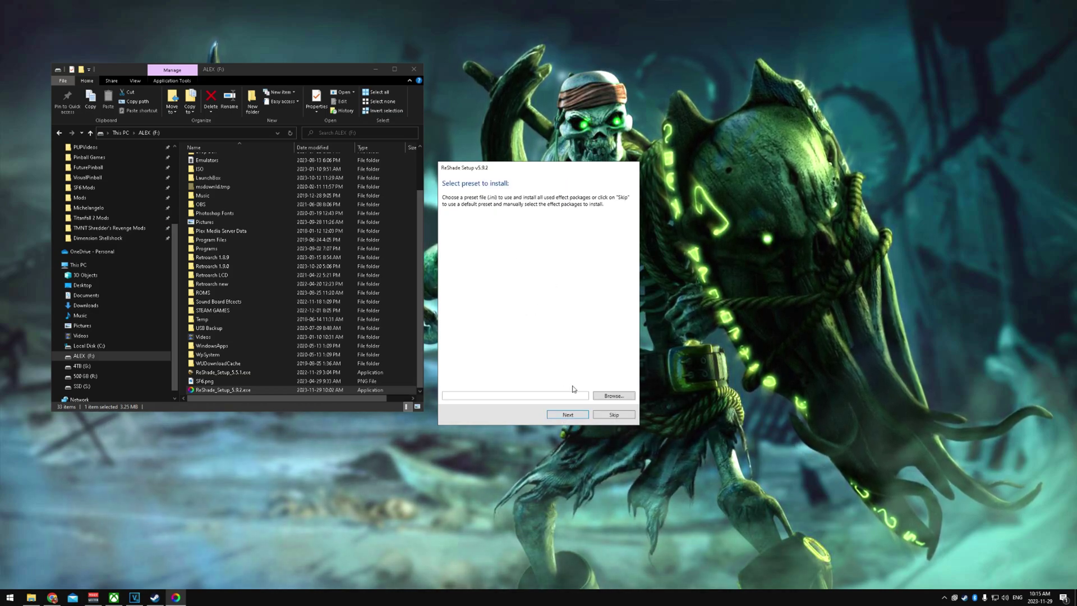
left_click(614, 414)
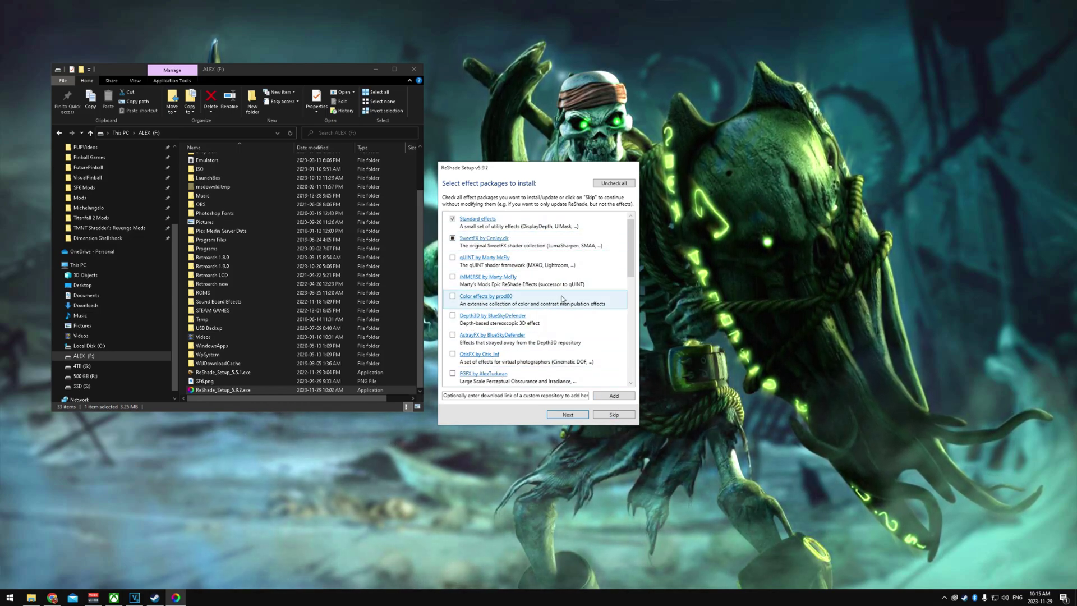
left_click(564, 416)
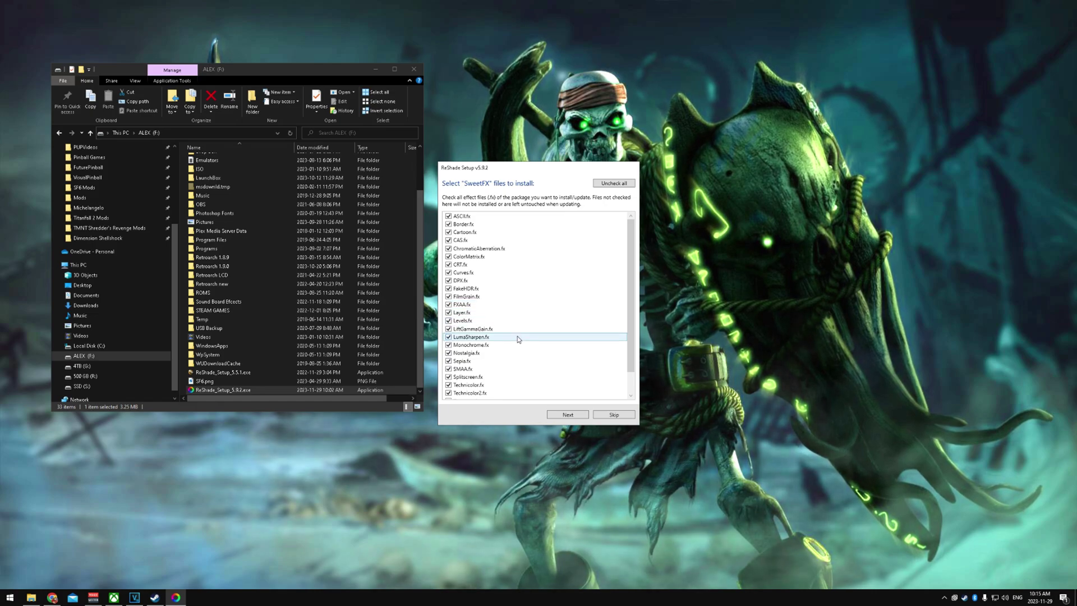
scroll(518, 364, "down", 1)
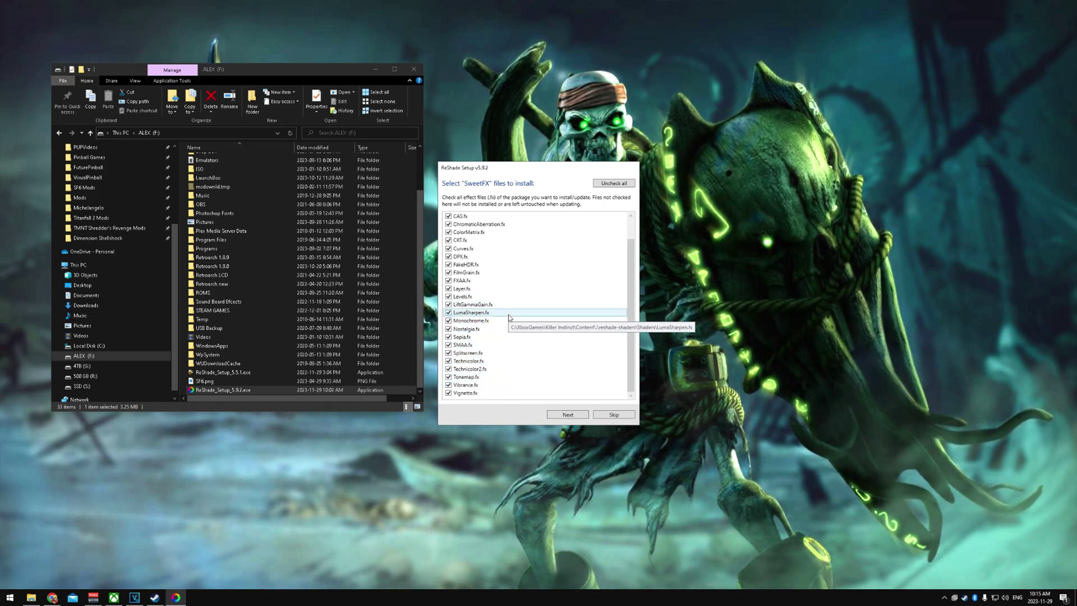
left_click(567, 414)
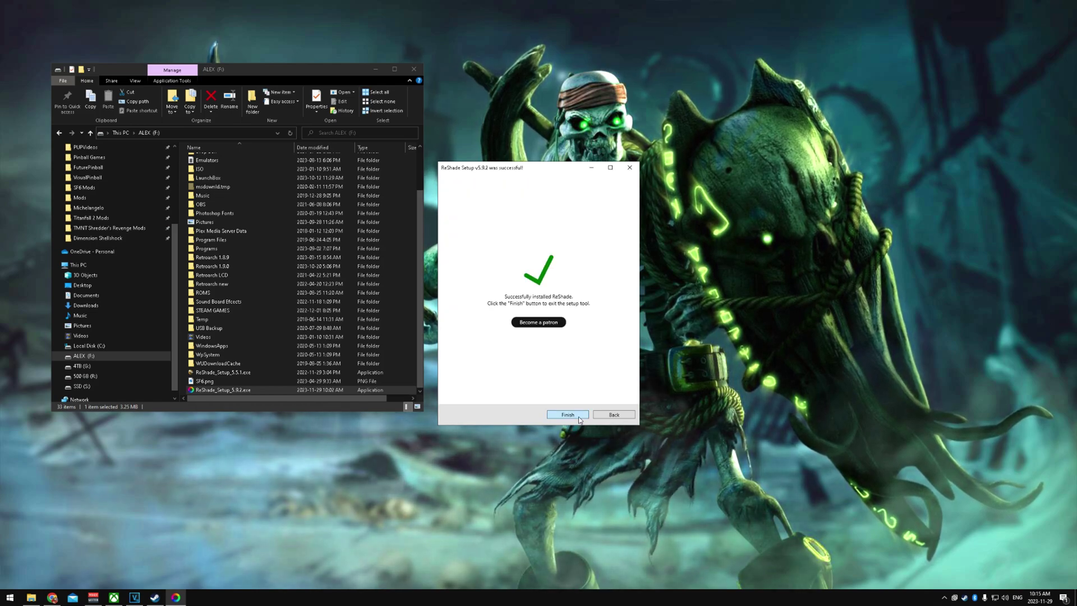
Step: Close the finished setup and open C:\XboxGames\Killer Instinct\Content in File Explorer
left_click(579, 418)
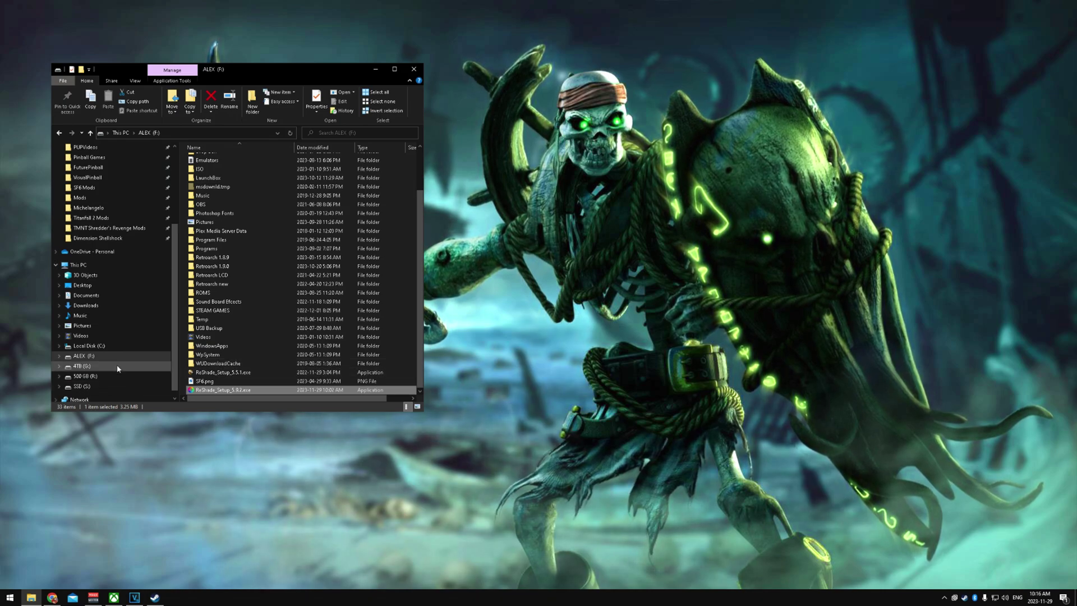
left_click(150, 344)
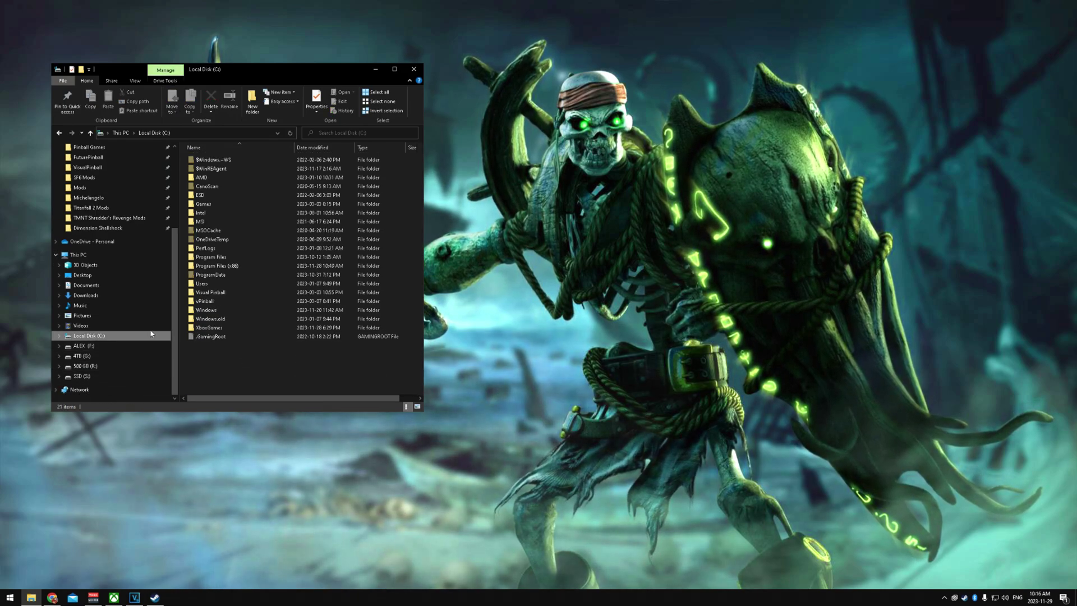
double_click(234, 327)
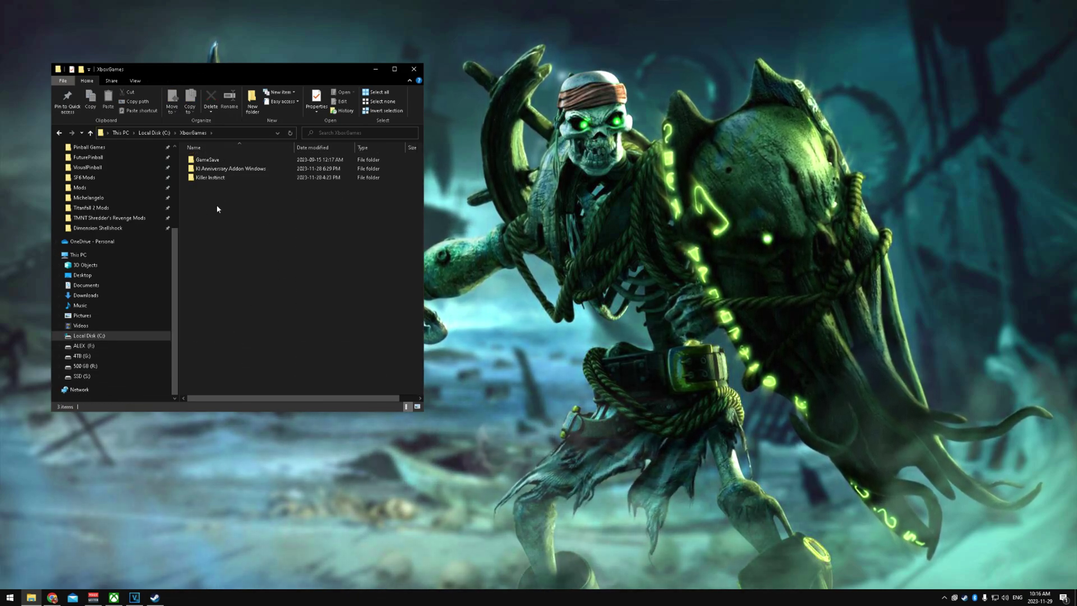
double_click(210, 177)
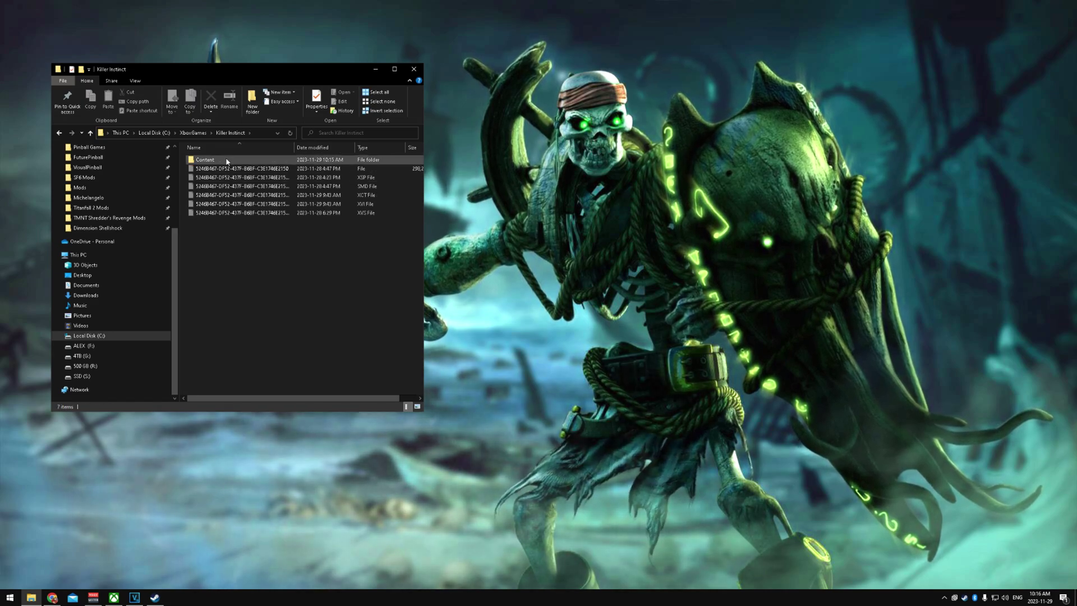
double_click(226, 159)
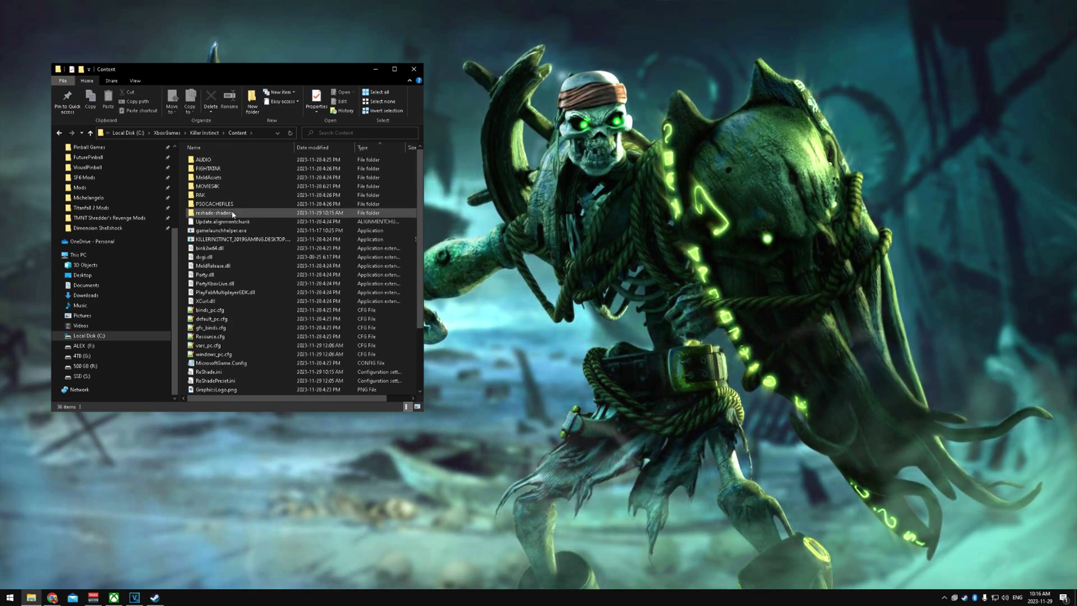
Step: Confirm the new dxgi.dll is in the Content folder, then minimize File Explorer
left_click(247, 257)
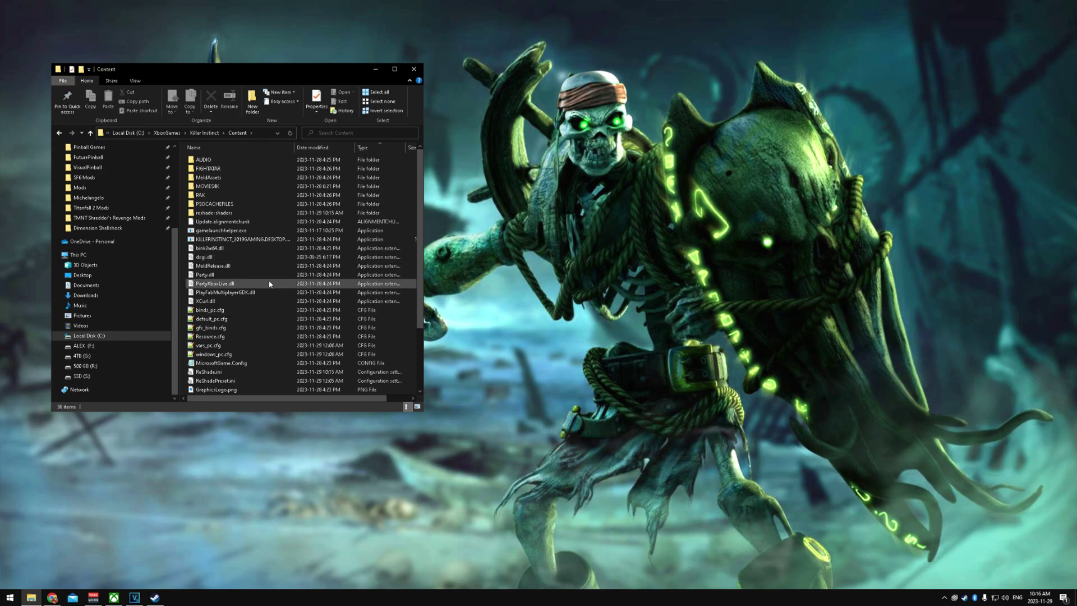
left_click(376, 69)
left_click(114, 598)
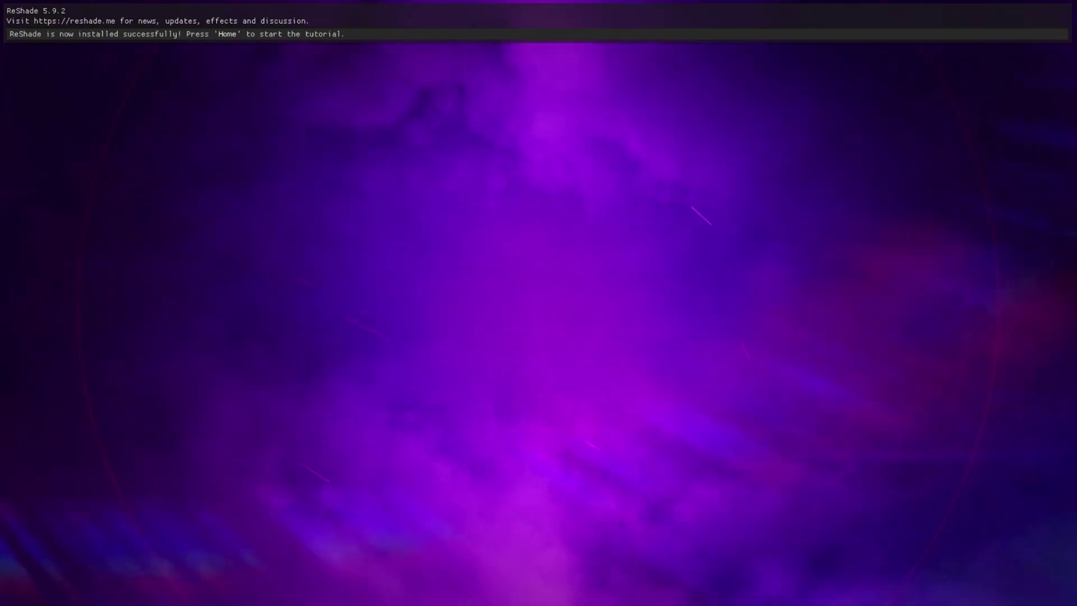
Step: Open the ReShade overlay in game with Home and continue the tutorial to the effects list
key("Home")
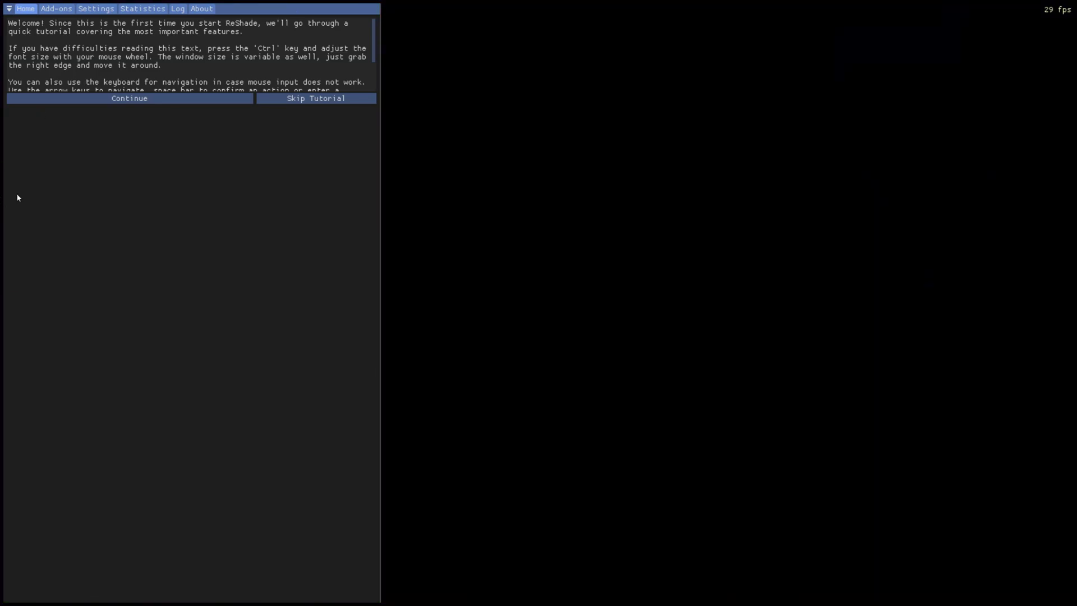
left_click(211, 99)
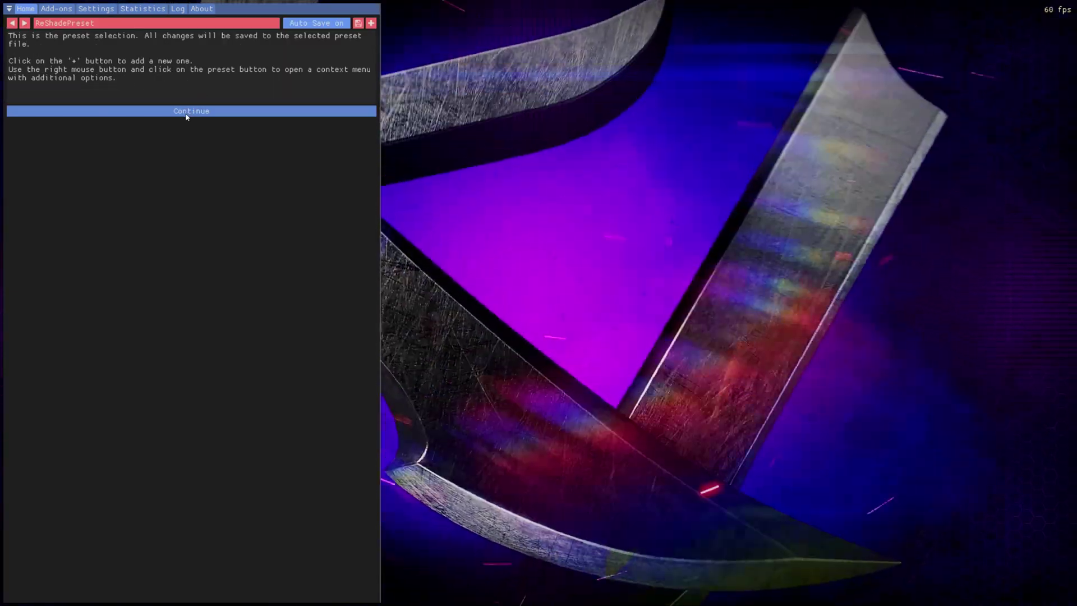
left_click(187, 115)
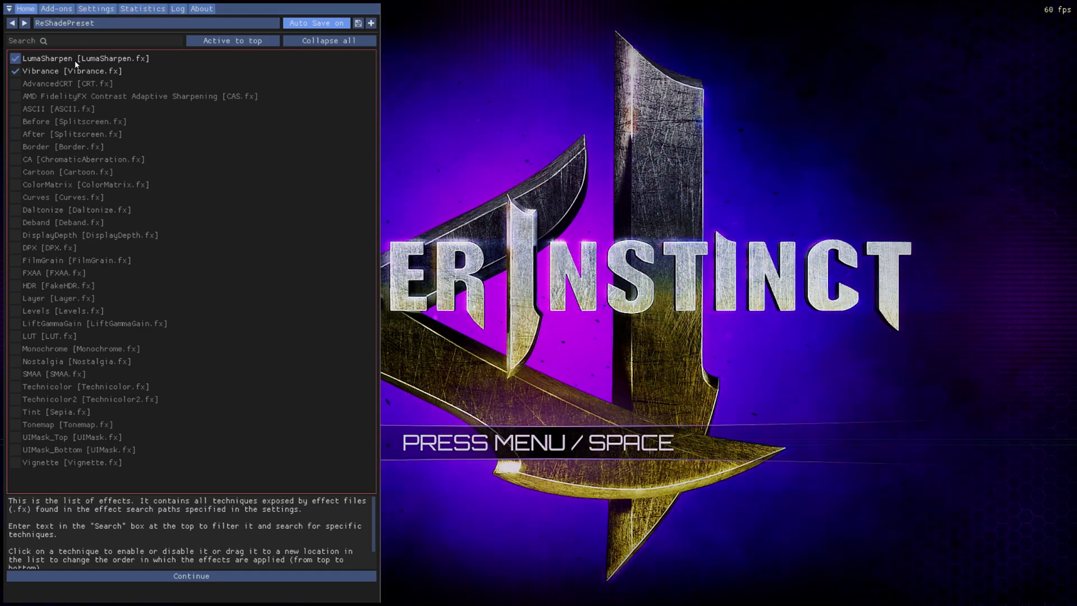
Step: Assign F1 as the effect toggle key, then continue the tutorial to LumaSharpen's variables
left_click(100, 9)
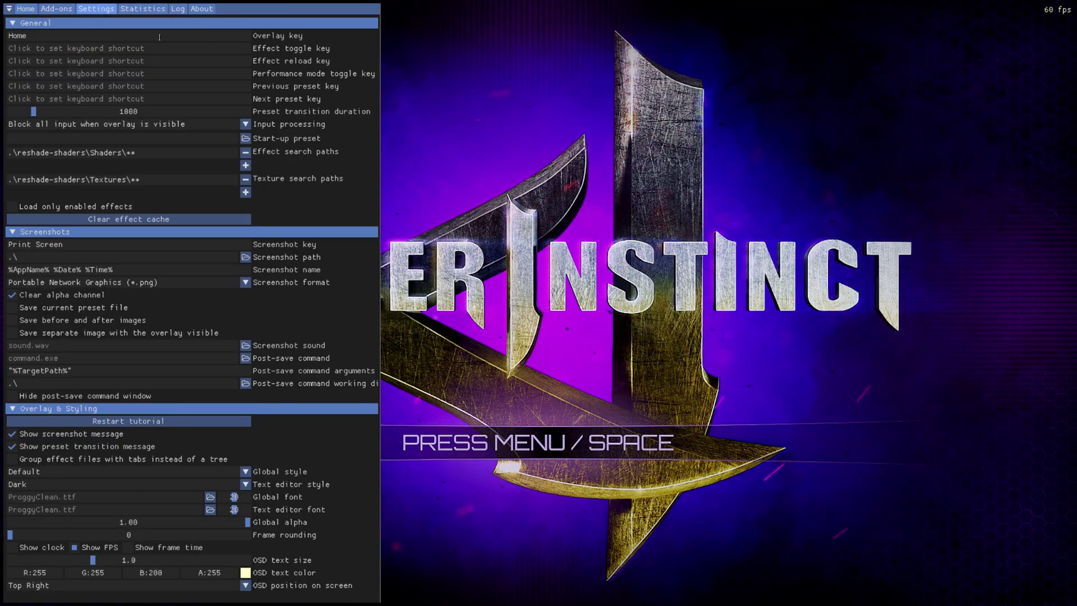
left_click(107, 48)
key("F1")
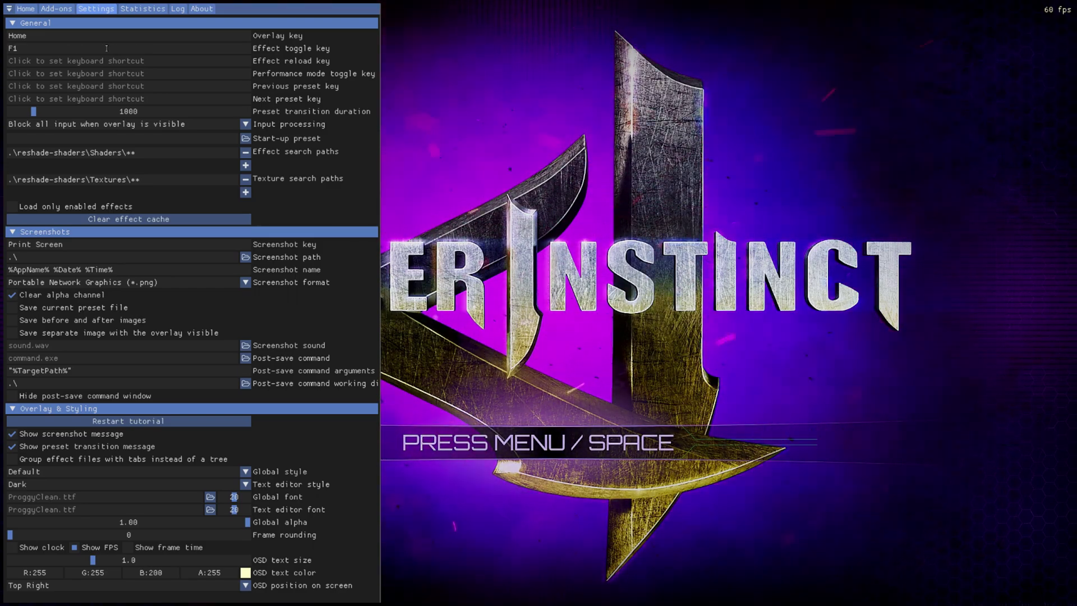
left_click(26, 9)
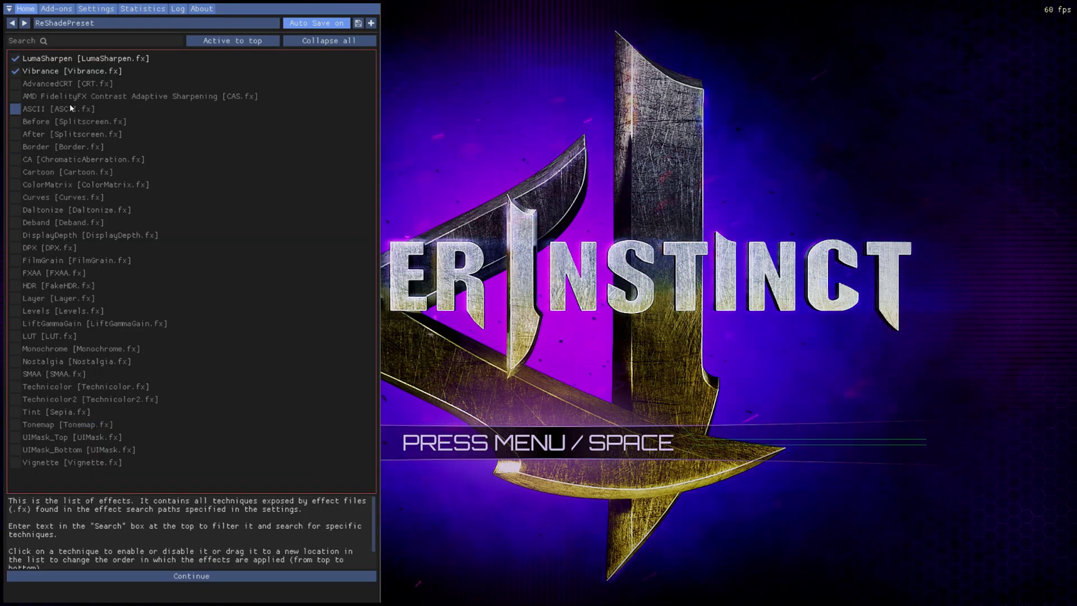
left_click(188, 577)
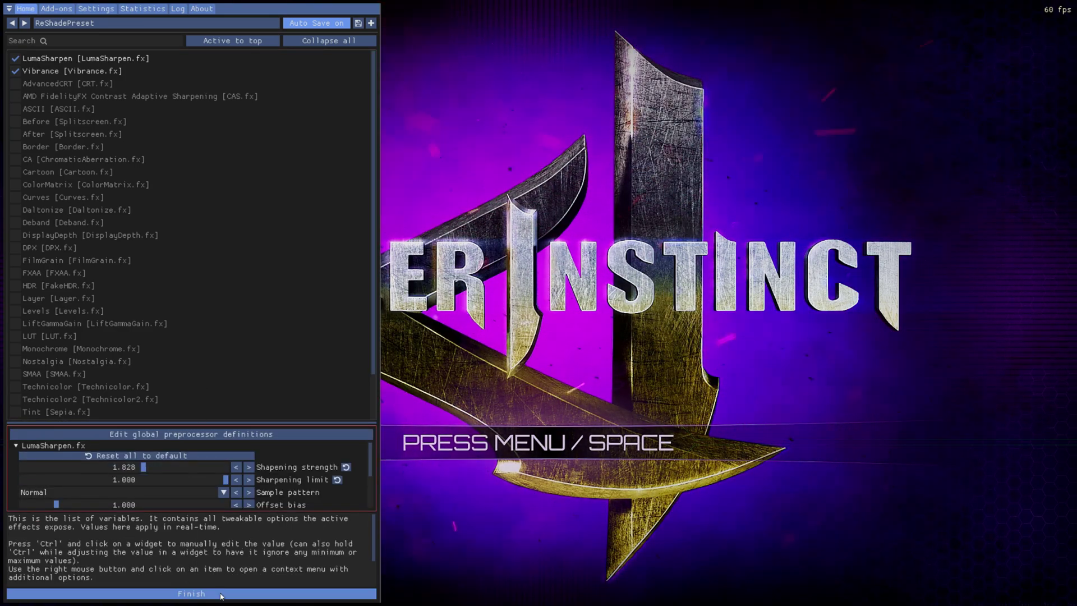